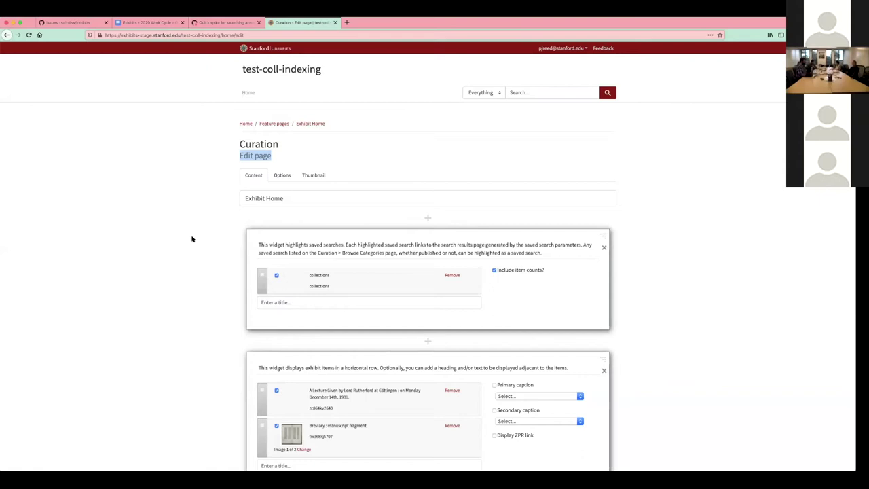
Move the Lord Rutherford lecture row below the Breviary manuscript fragment in the Exhibit Home item row.
scroll(192, 239, down, 3)
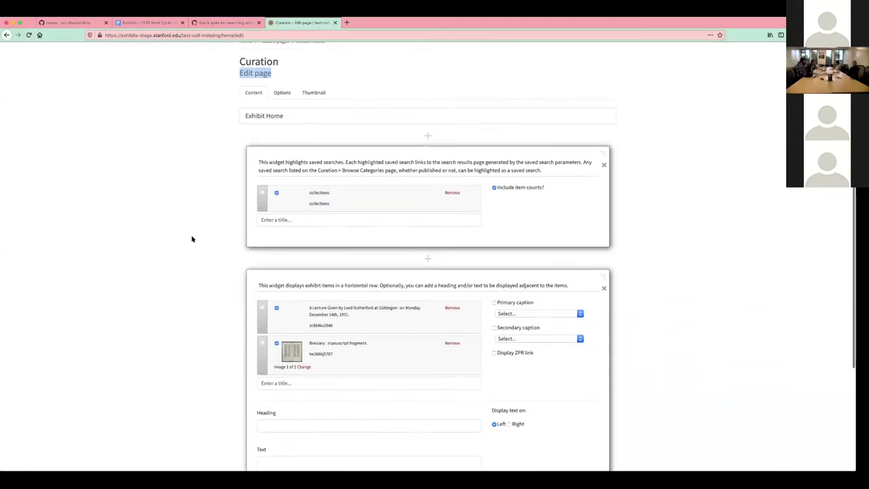
scroll(193, 239, up, 1)
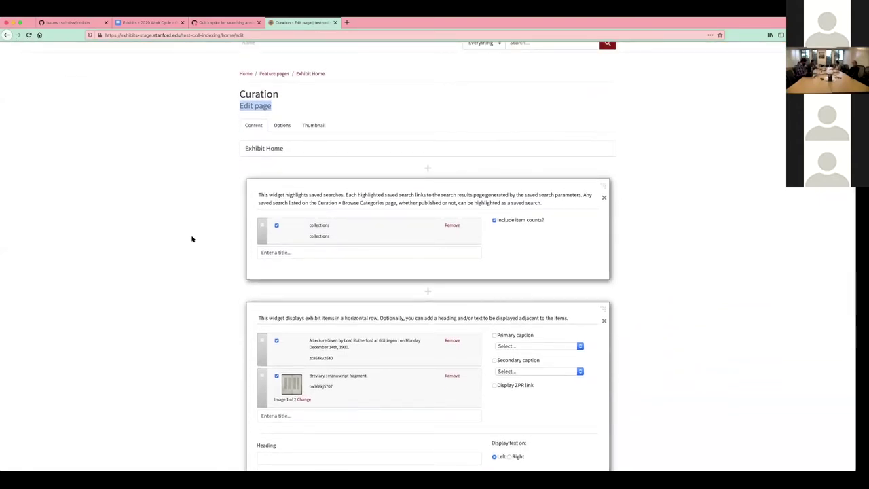
scroll(231, 364, down, 2)
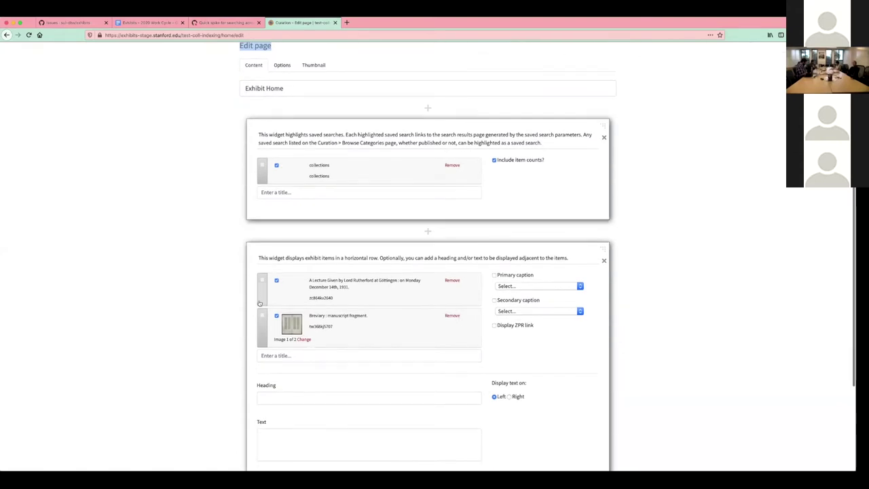
drag(262, 299, 262, 336)
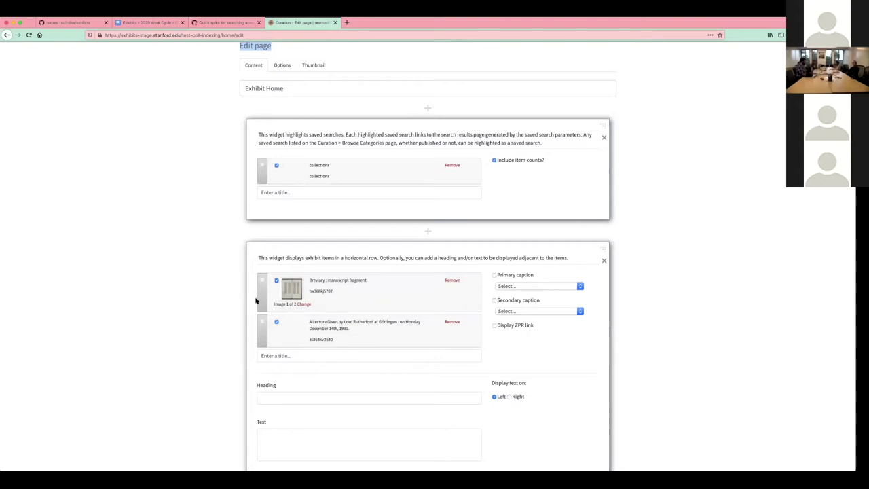
scroll(256, 301, up, 3)
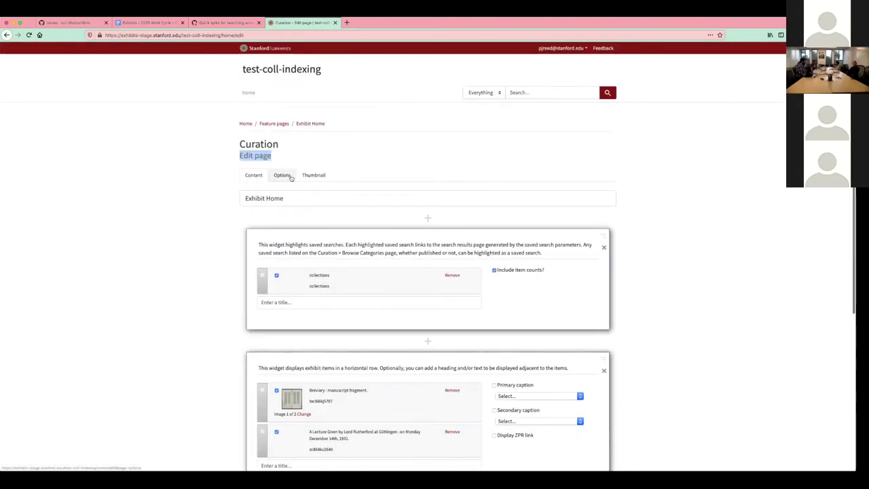
Go back to the Feature pages list, discarding the unsaved home page edits.
click(283, 126)
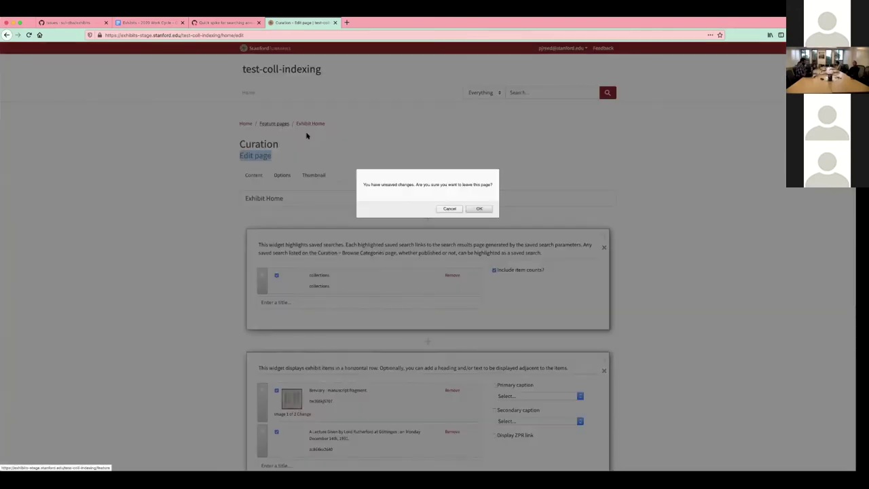
click(477, 210)
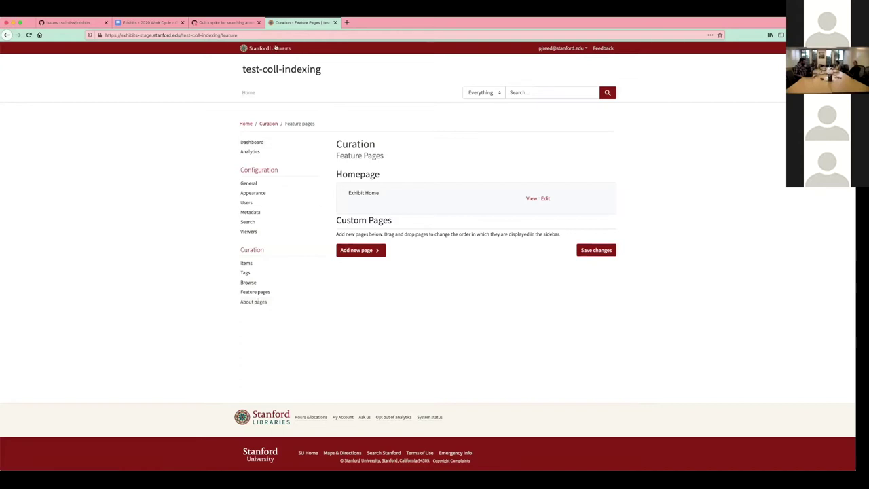
Browse the test-coll-indexing home page's facets and collections tile, then run an empty search.
click(249, 93)
scroll(170, 175, down, 1)
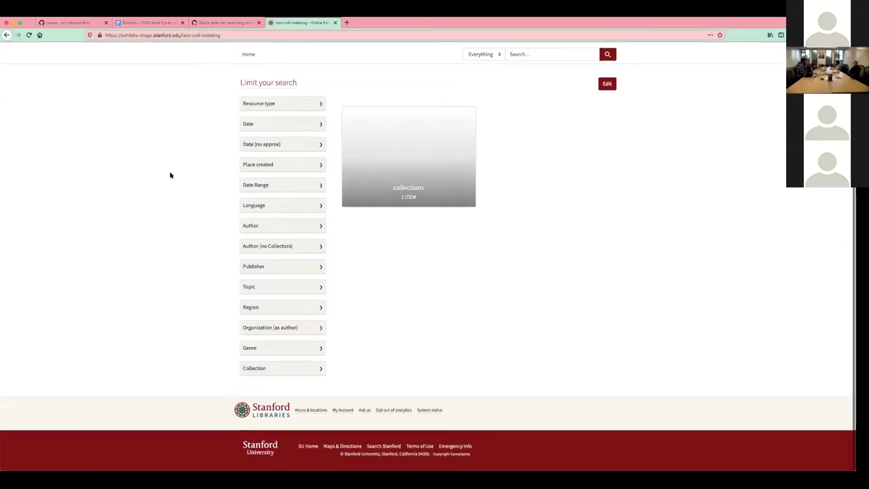
scroll(170, 176, up, 1)
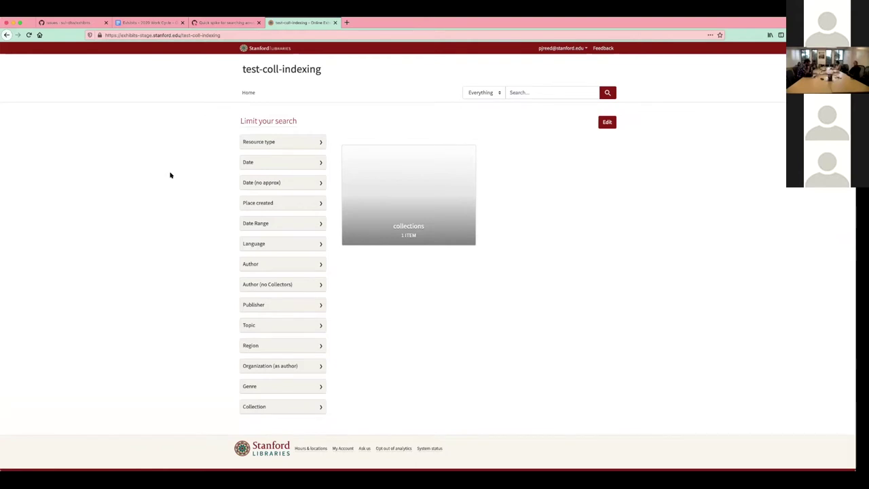
scroll(170, 175, down, 1)
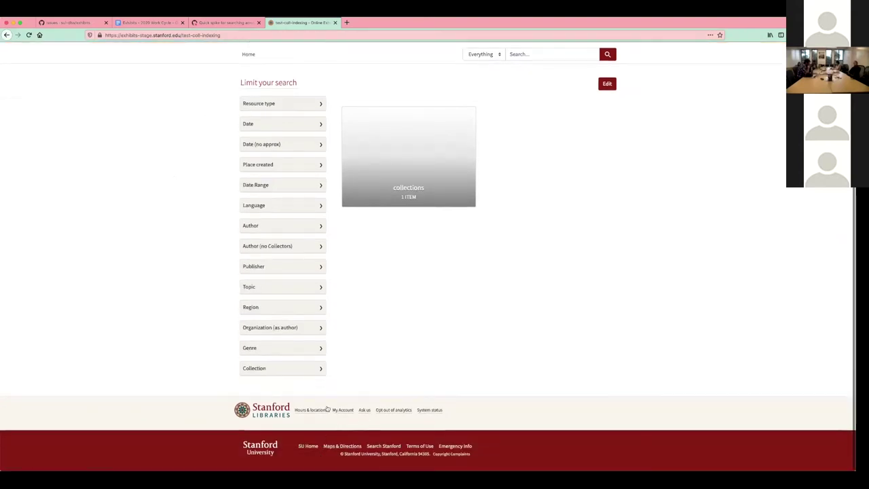
scroll(185, 298, up, 1)
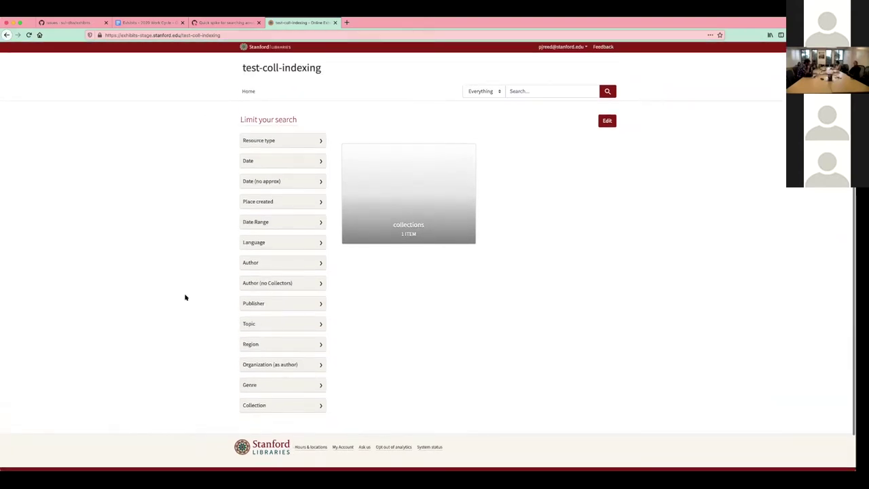
click(609, 91)
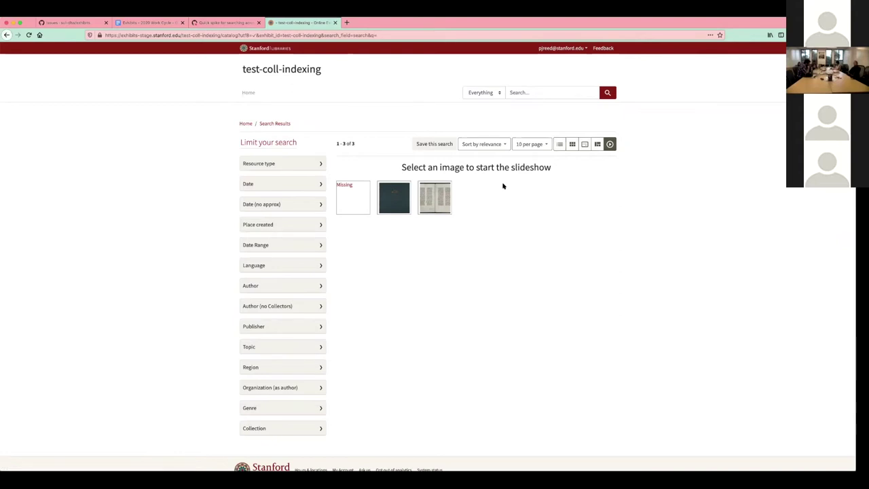
Expand the Resource type facet and limit the results to Book.
click(295, 163)
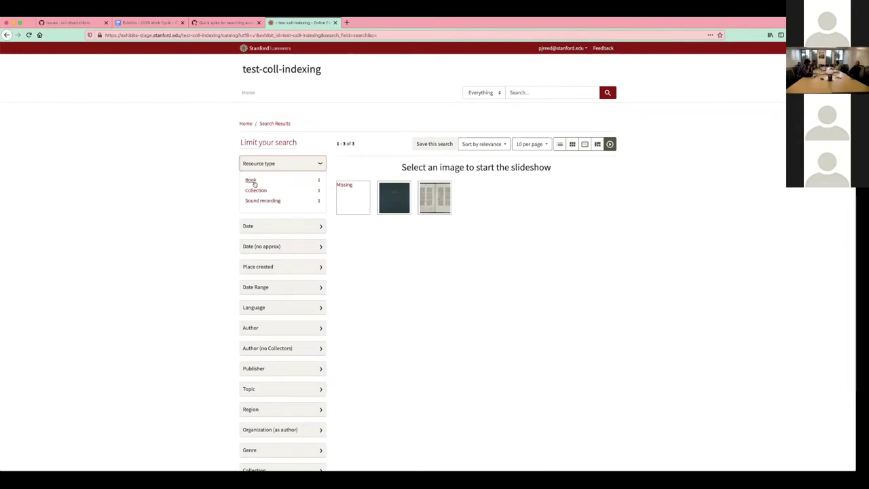
click(252, 181)
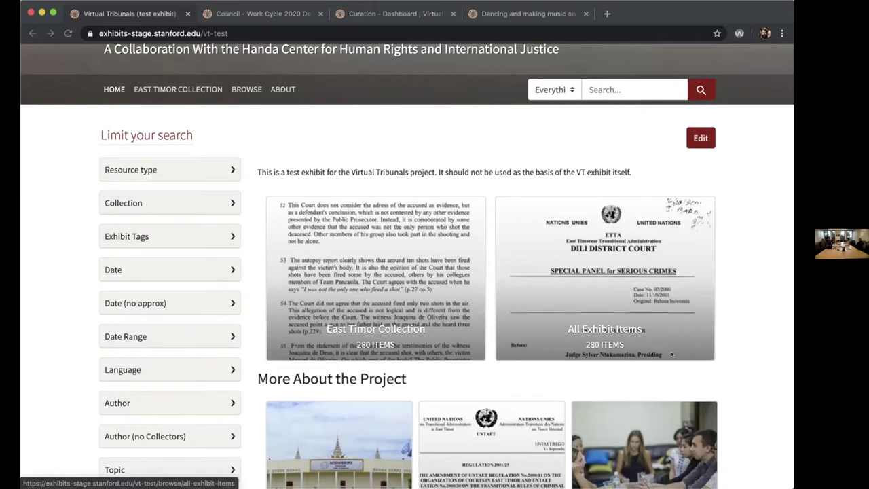
Bring the Virtual Tribunals (test exhibit) home page window into focus.
click(274, 152)
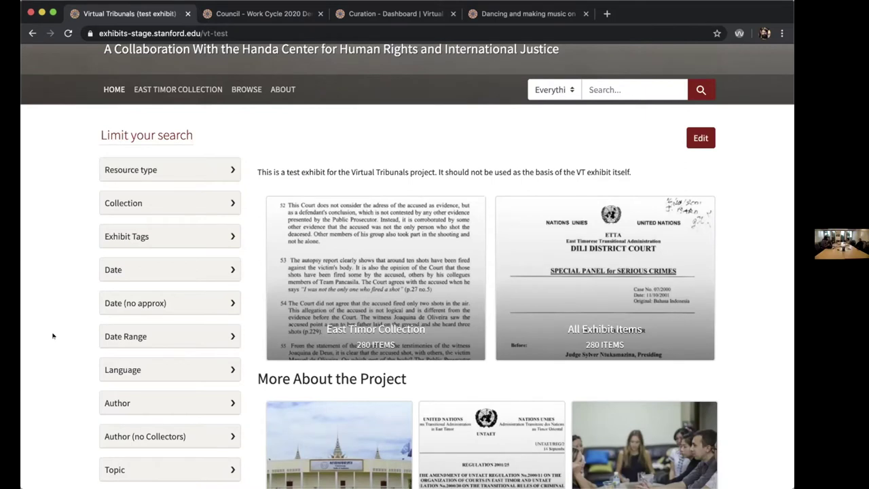
Expand the Date Range facet to view its 2000–2006 year histogram, then switch to the Council results.
click(159, 336)
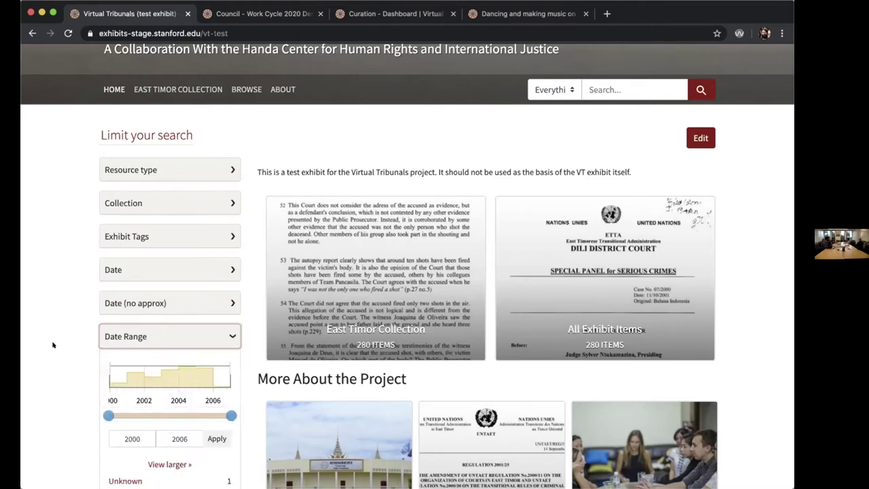
scroll(53, 345, down, 2)
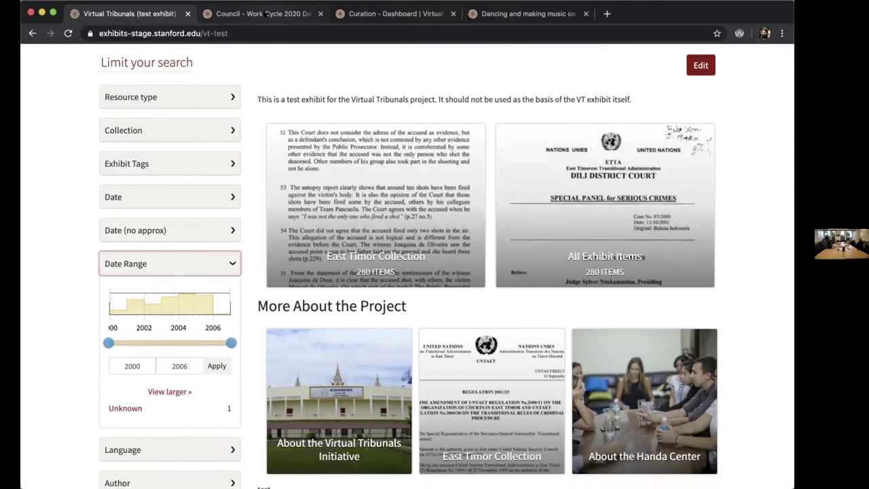
click(266, 15)
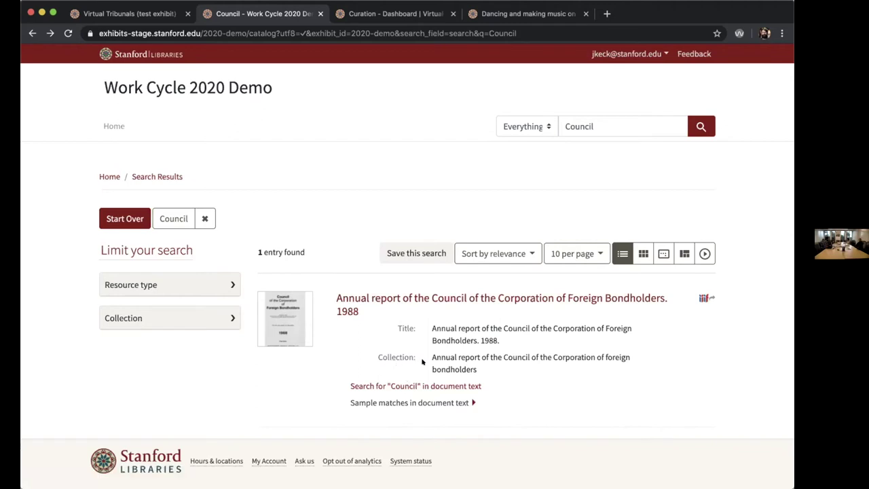
Expand 'Sample matches in document text' under the 1988 Foreign Bondholders report to see highlighted Council hits.
scroll(460, 361, down, 1)
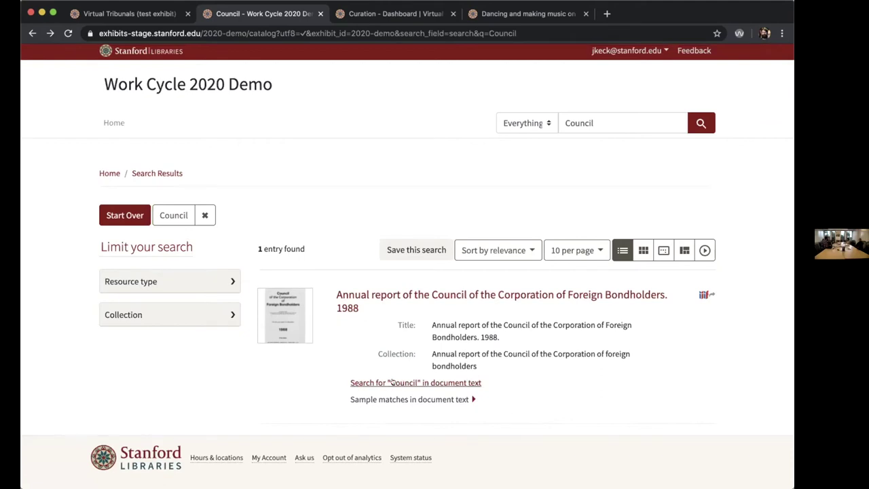
click(393, 399)
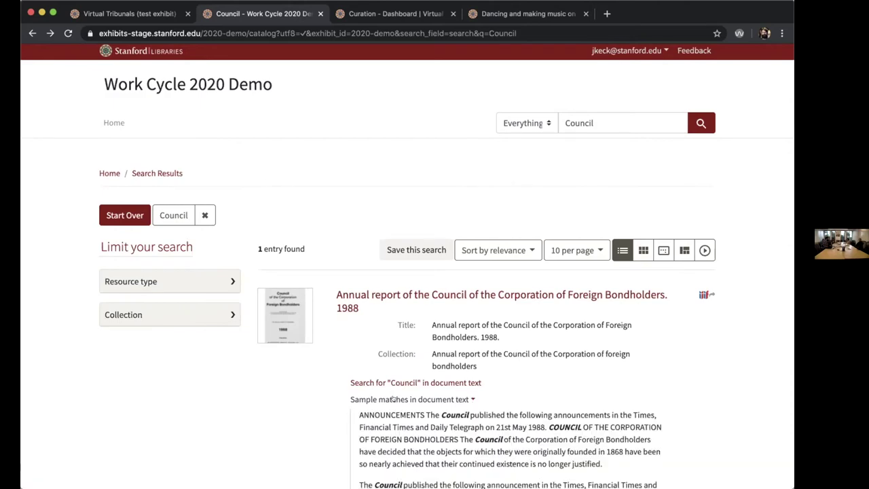
scroll(394, 399, down, 5)
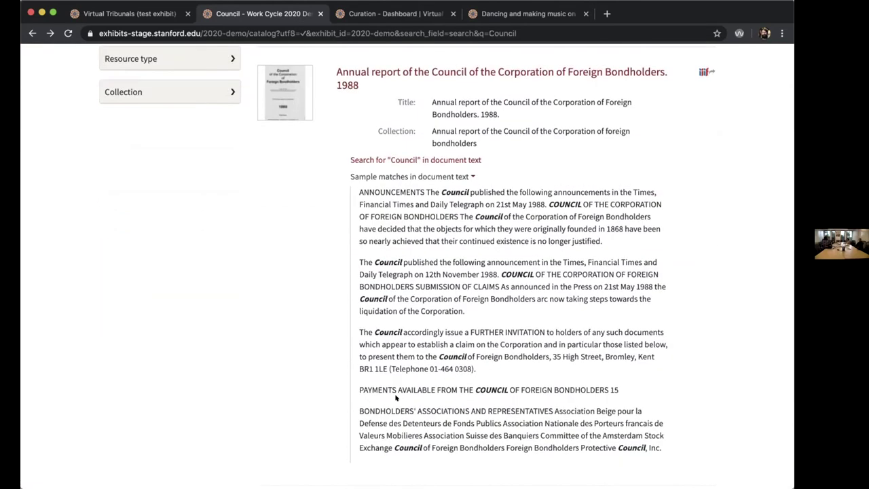
Search the 1988 report's document text for 'Council', showing 13 matching pages in the viewer.
click(425, 161)
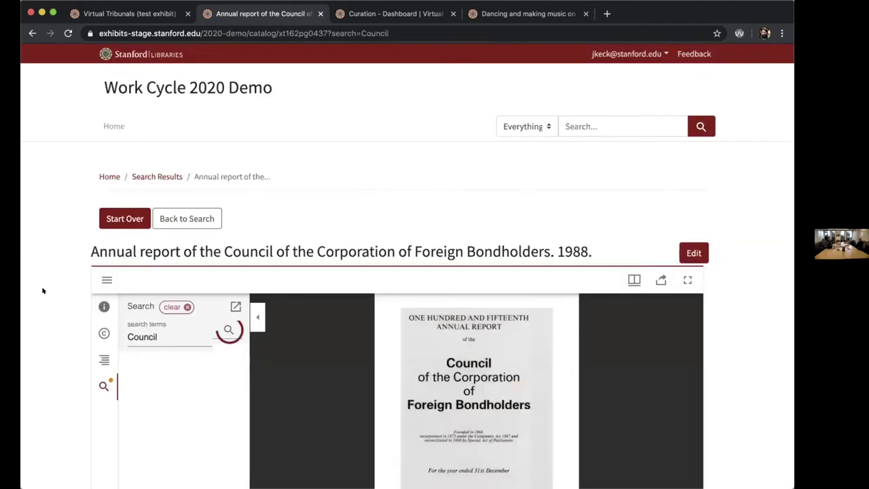
scroll(43, 291, down, 2)
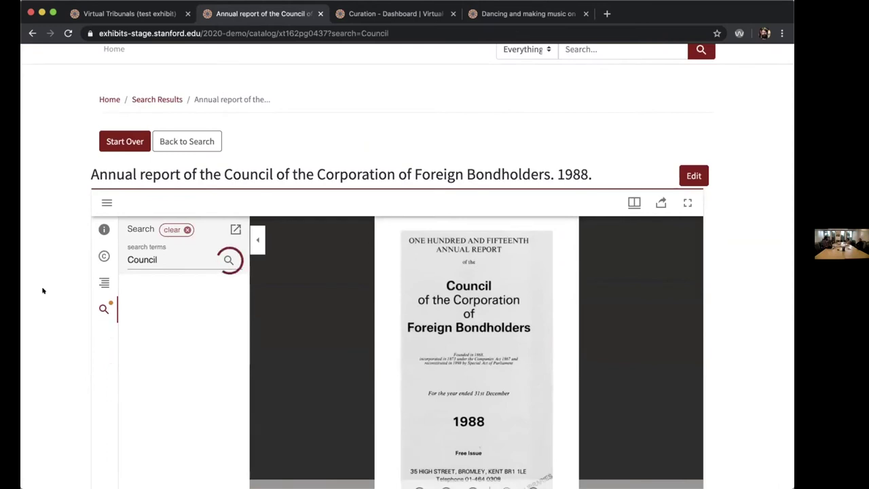
scroll(43, 290, down, 1)
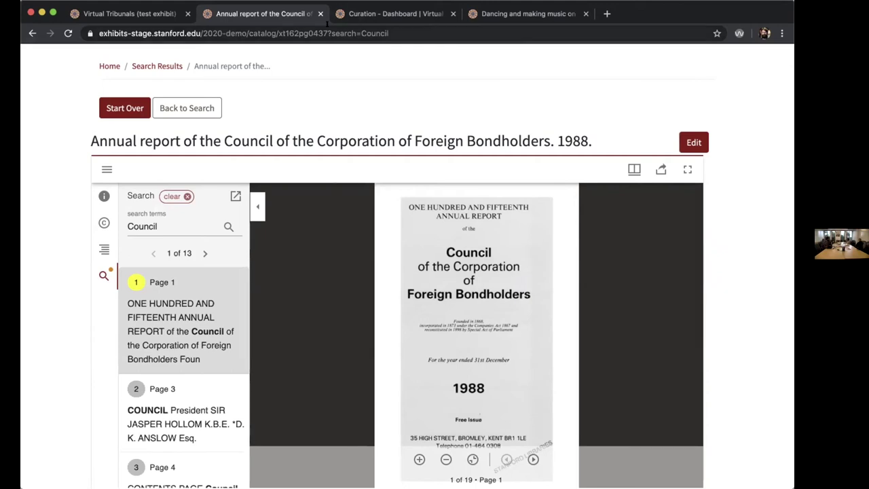
Review the dashboard's Recent Item Indexing Activity dates in July 01, 2019 20:14 format.
click(359, 16)
scroll(272, 209, down, 1)
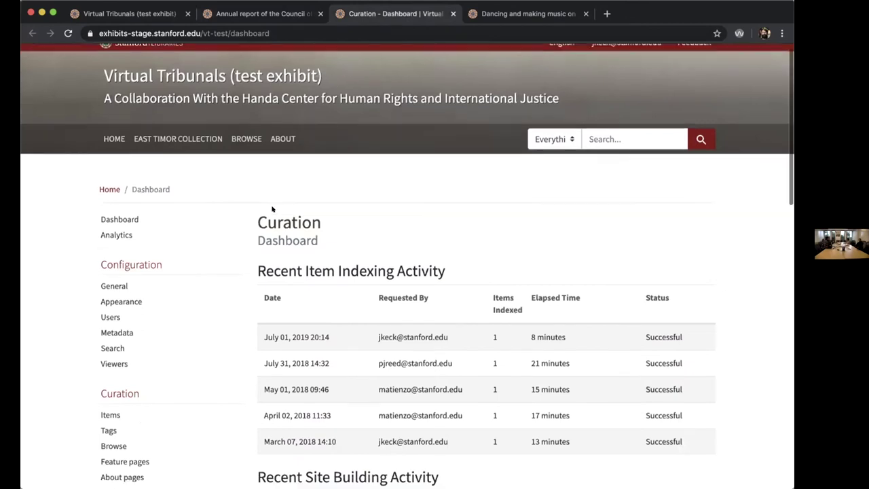
scroll(272, 207, down, 2)
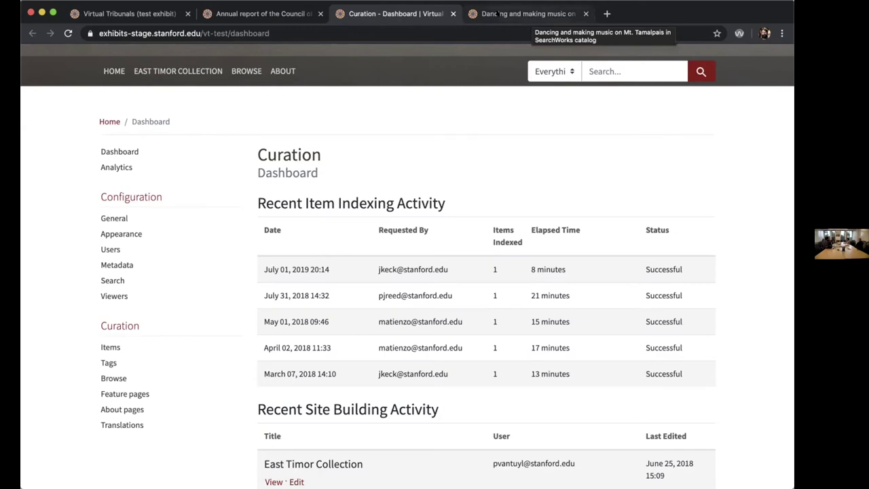
click(497, 13)
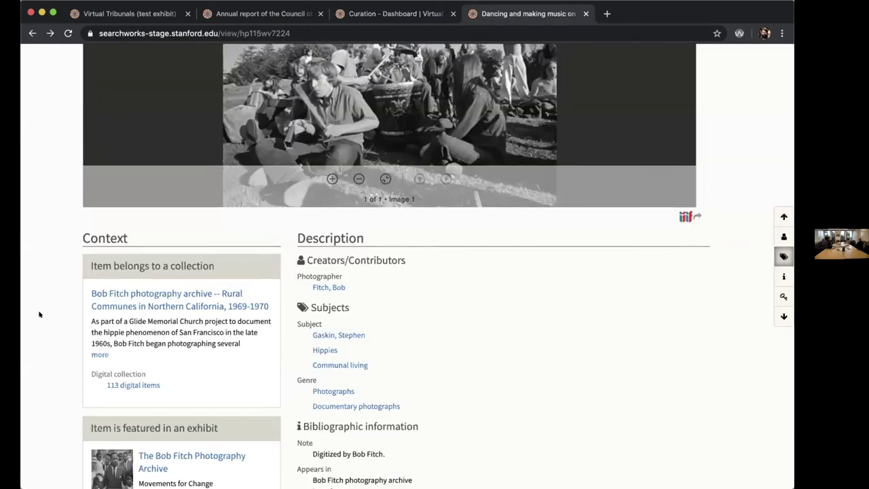
Scroll the Mt. Tamalpais dance photo's SearchWorks record to its Bob Fitch Photography Archive exhibit listing.
scroll(39, 314, up, 3)
scroll(39, 315, up, 3)
scroll(40, 314, up, 1)
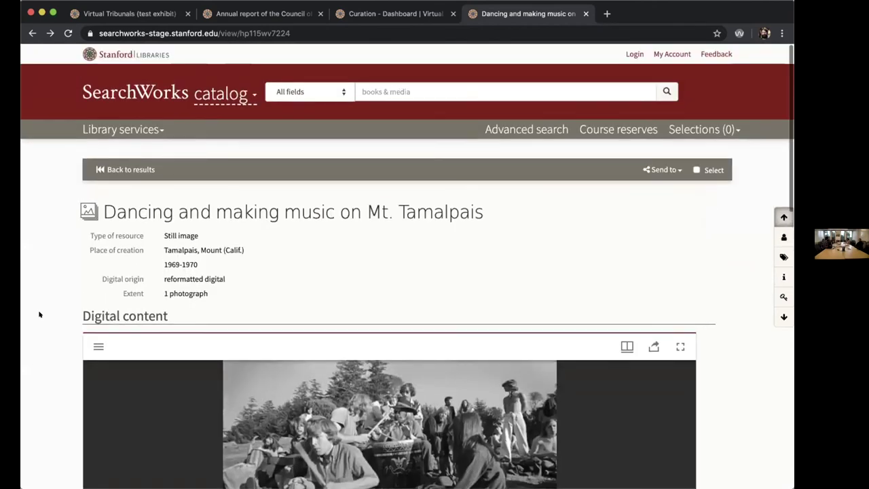
scroll(39, 314, down, 4)
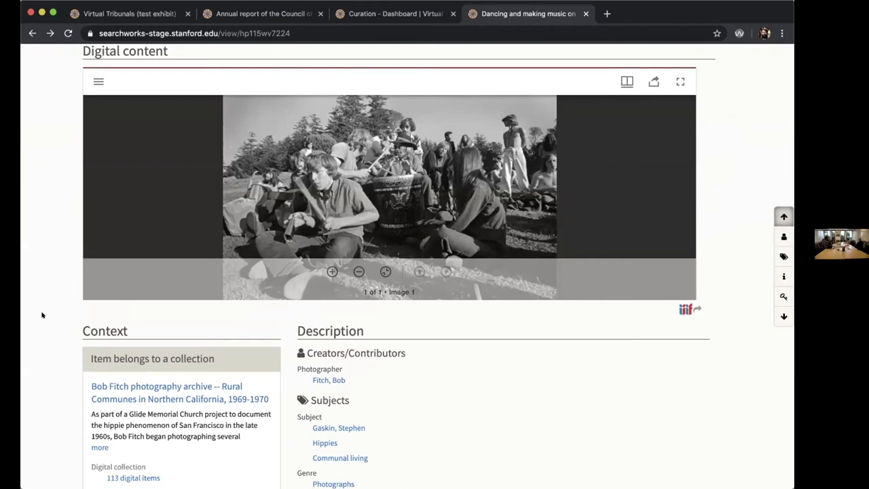
scroll(43, 315, down, 5)
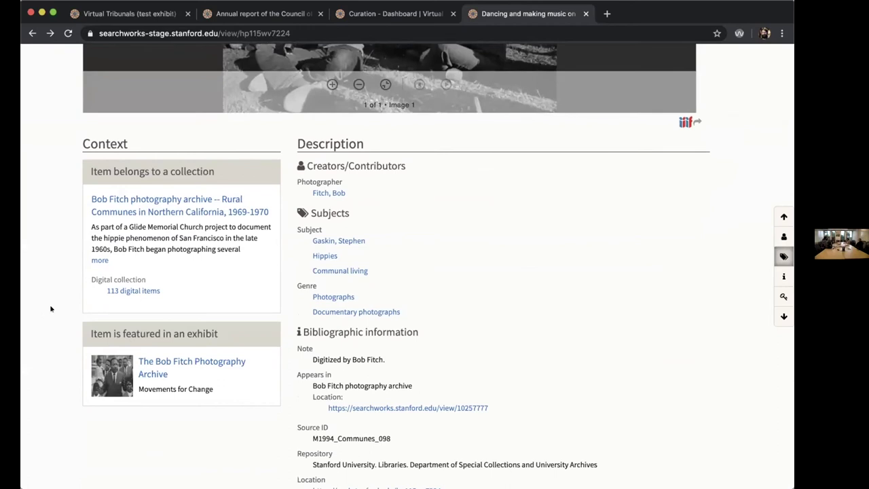
View the Mt. Tamalpais dancing photo's page in The Bob Fitch Photography Archive exhibit, then return to SearchWorks.
click(142, 361)
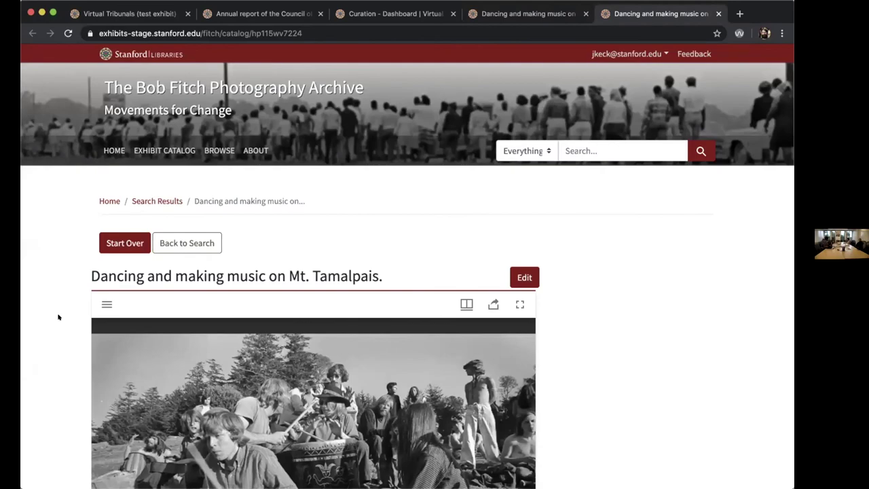
scroll(60, 320, down, 5)
scroll(58, 317, down, 2)
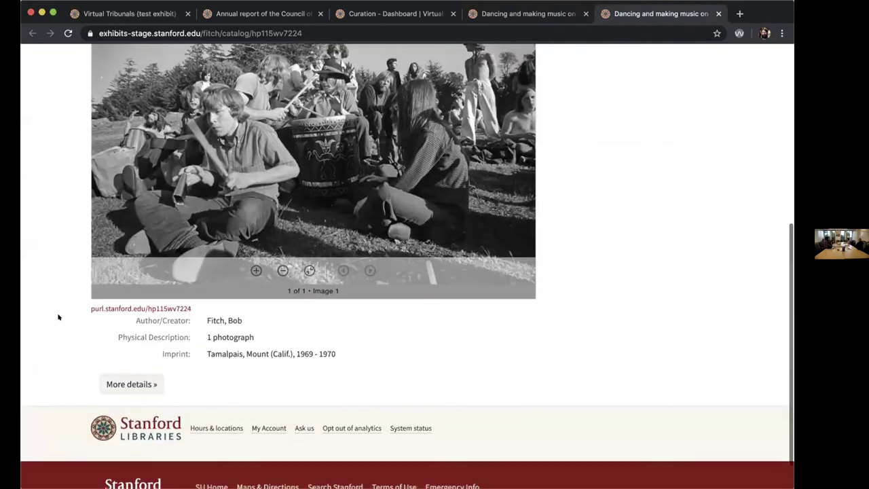
scroll(59, 317, up, 4)
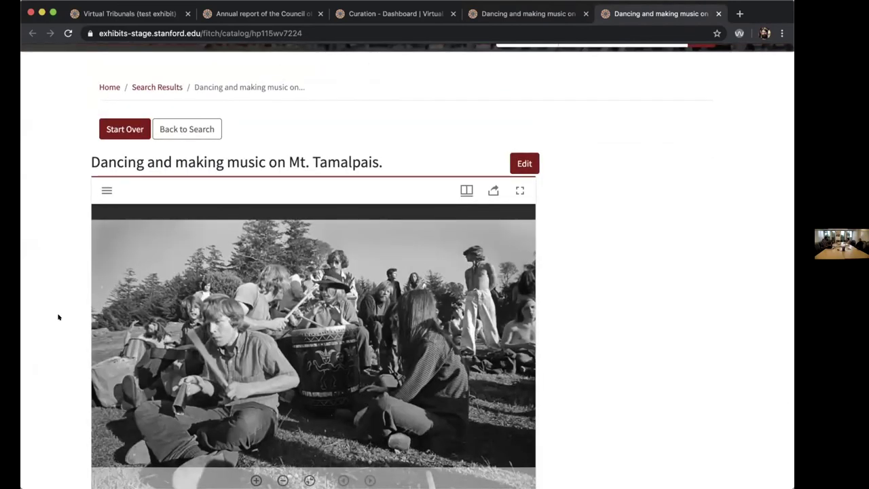
scroll(58, 317, up, 1)
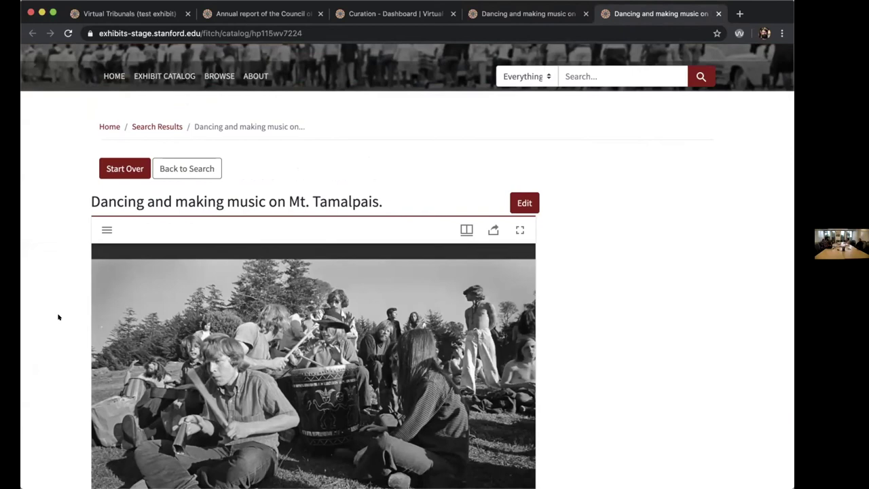
key(ctrl+shift+Tab)
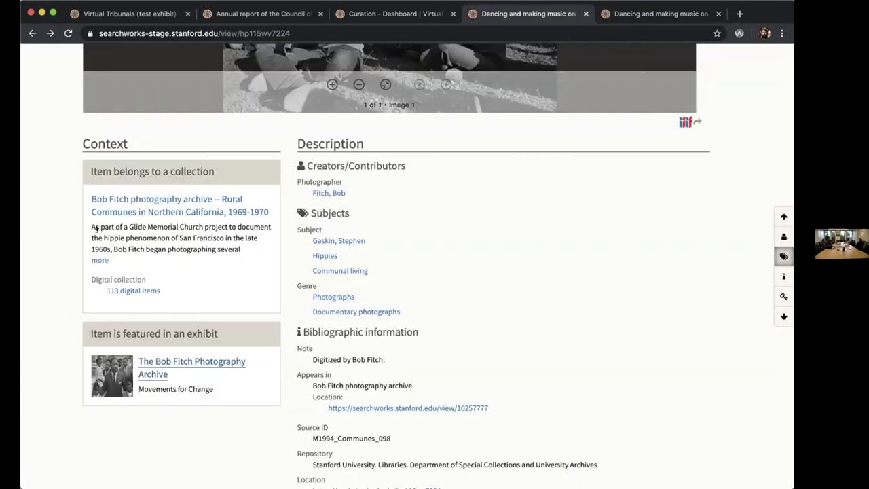
Open the Rural Communes collection record and launch its featured Bob Fitch exhibit in a background tab.
click(117, 211)
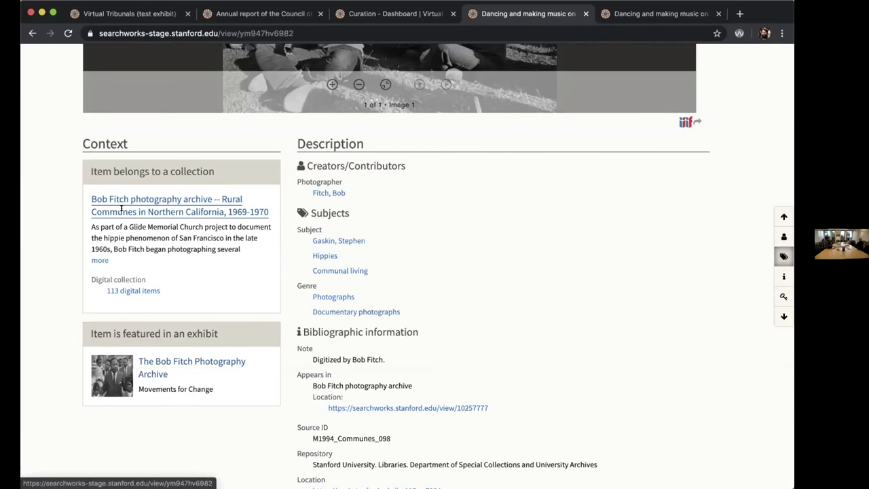
scroll(52, 235, down, 1)
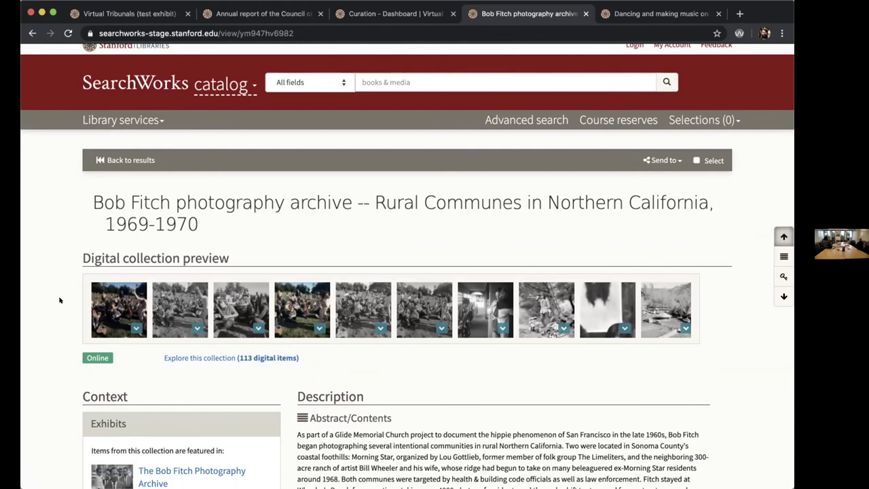
scroll(60, 300, down, 1)
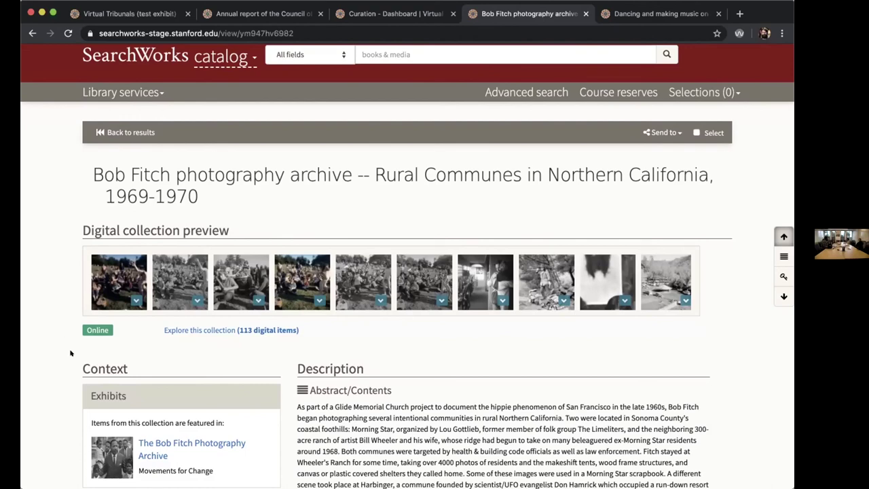
scroll(67, 370, down, 3)
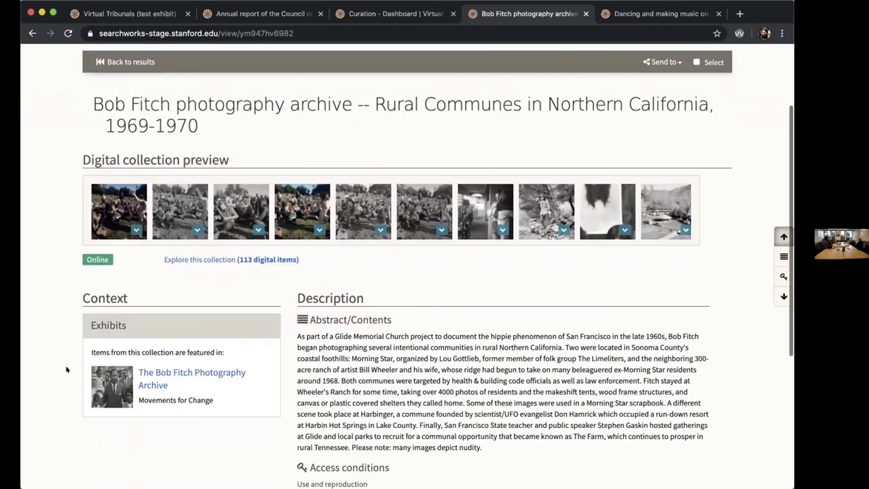
super+click(149, 372)
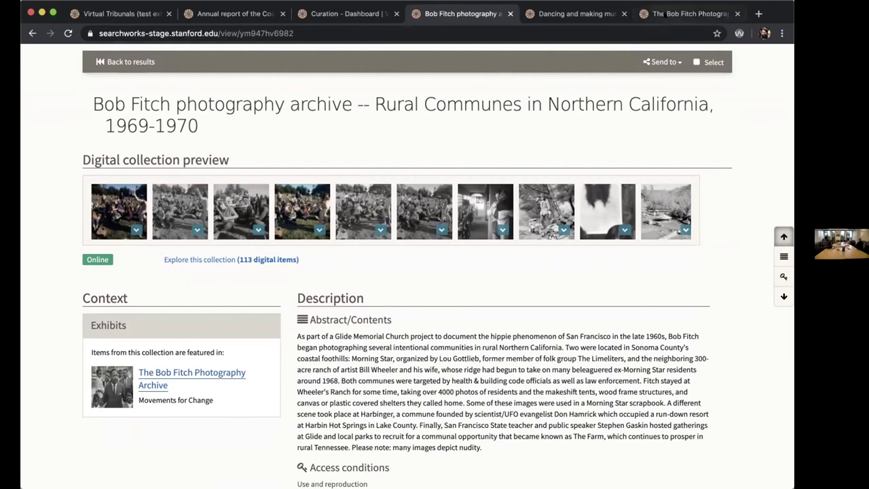
Switch to the new tab showing The Bob Fitch Photography Archive exhibit home page.
click(665, 15)
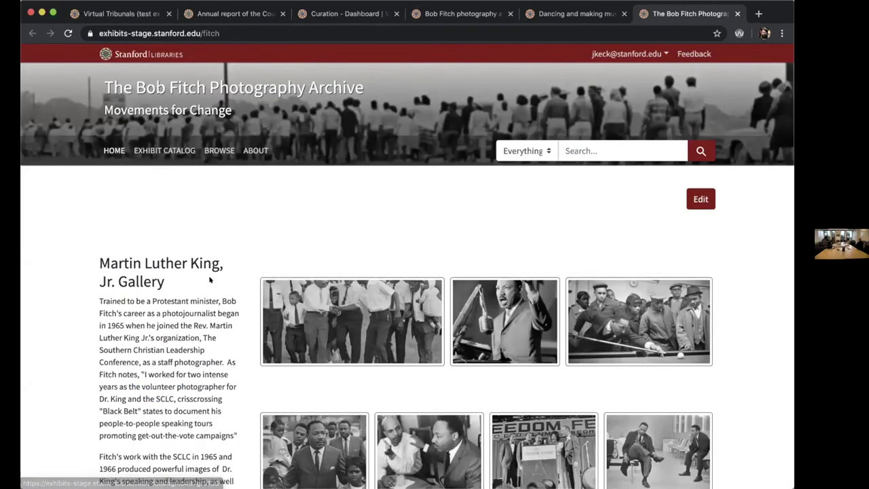